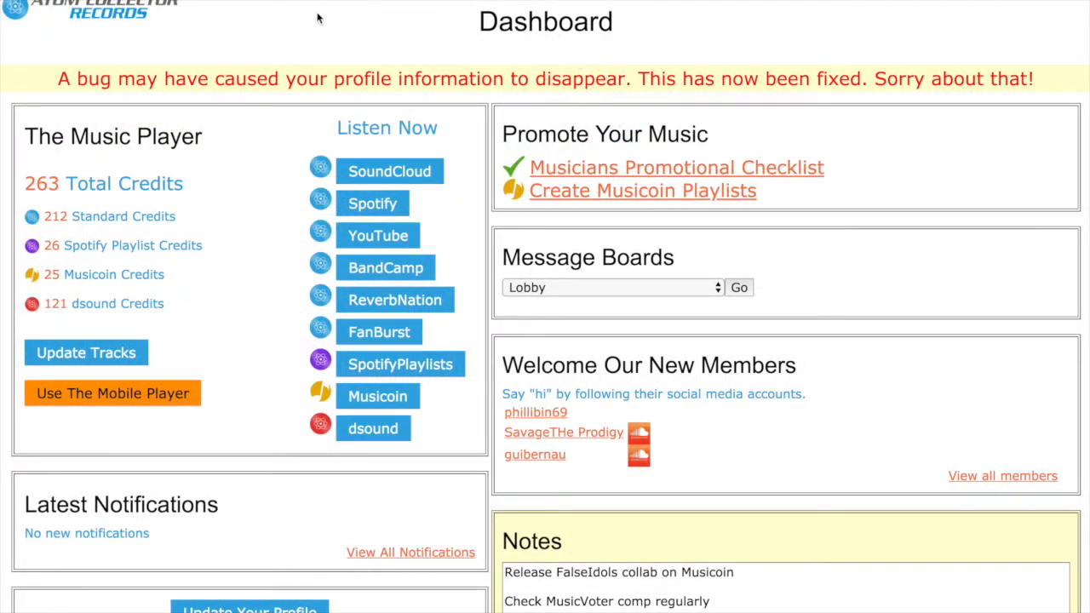
Open the Musicians Promotional Checklist and read its sections on SteemAuto, delegating Steem Power and the musicvoter account.
left_click(776, 174)
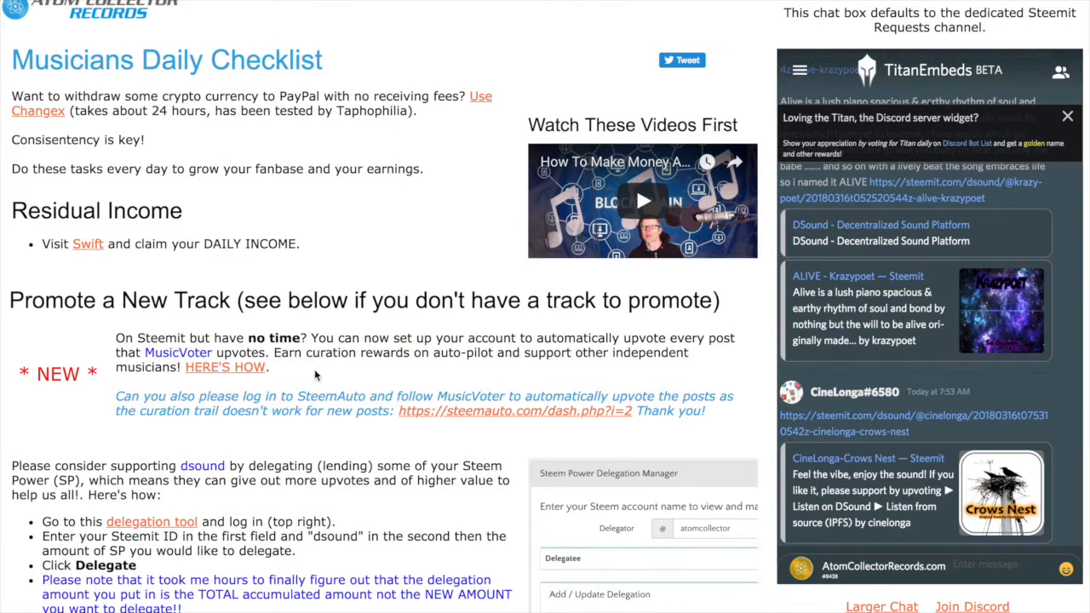
scroll(315, 369, "down", 5)
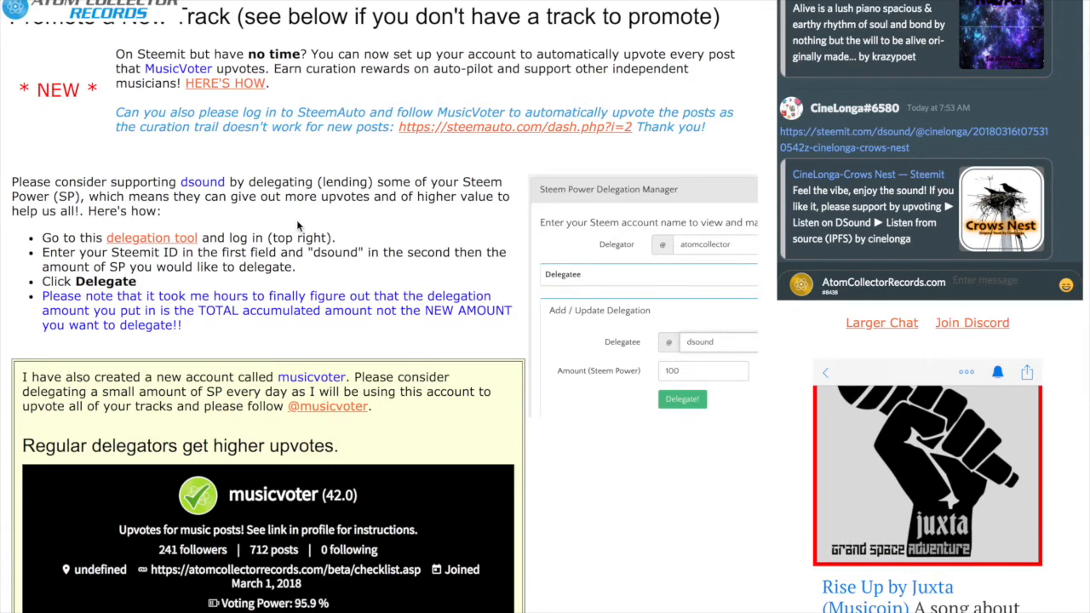
scroll(296, 220, "down", 1)
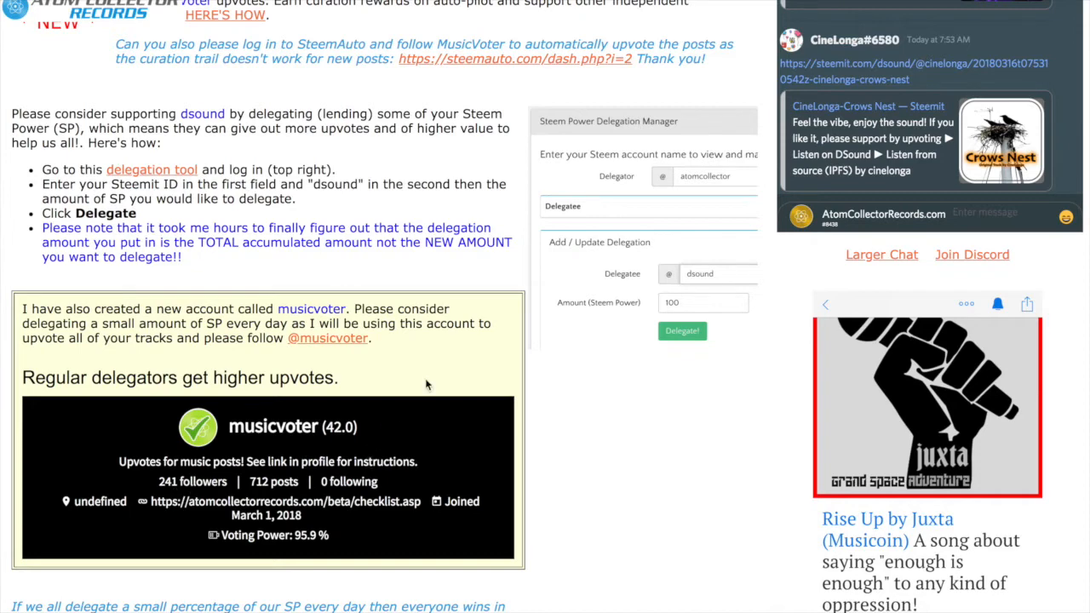
scroll(427, 385, "down", 1)
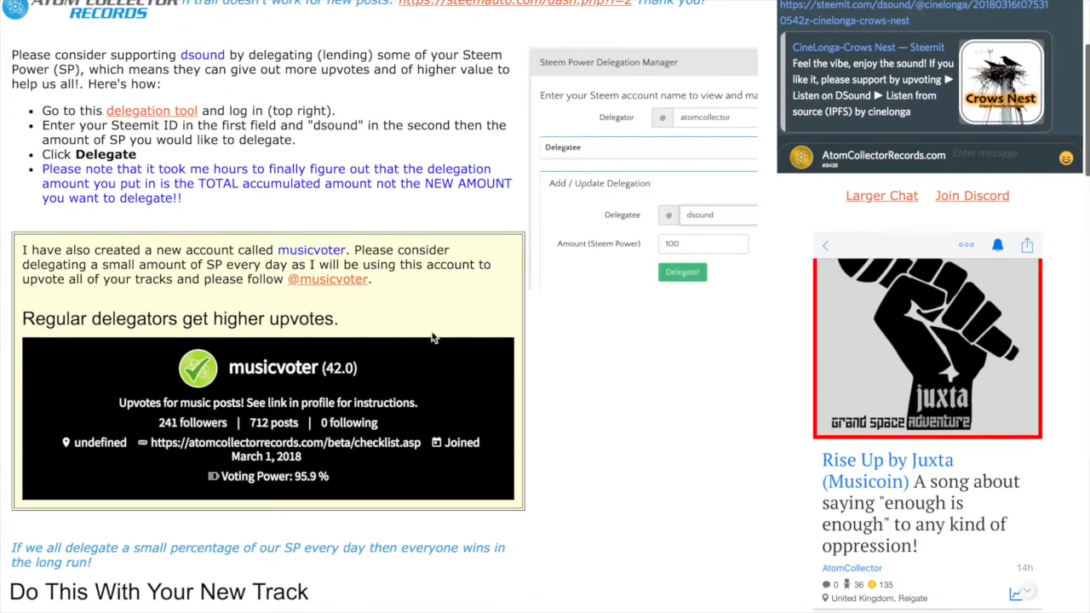
scroll(432, 338, "up", 5)
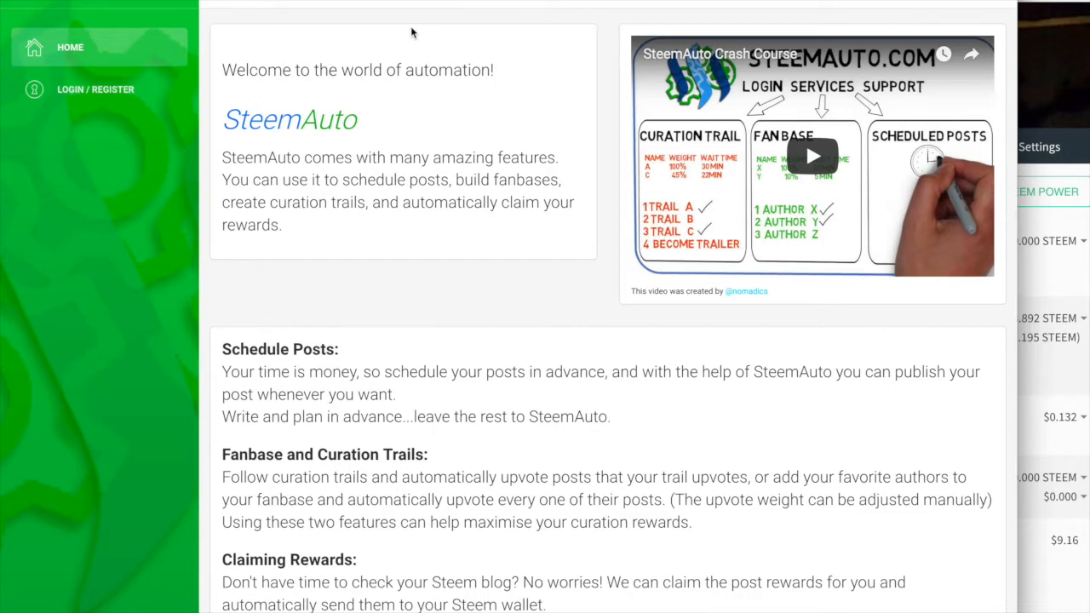
Log in to SteemAuto through SteemConnect with the musicvoter account and its password.
left_click(85, 92)
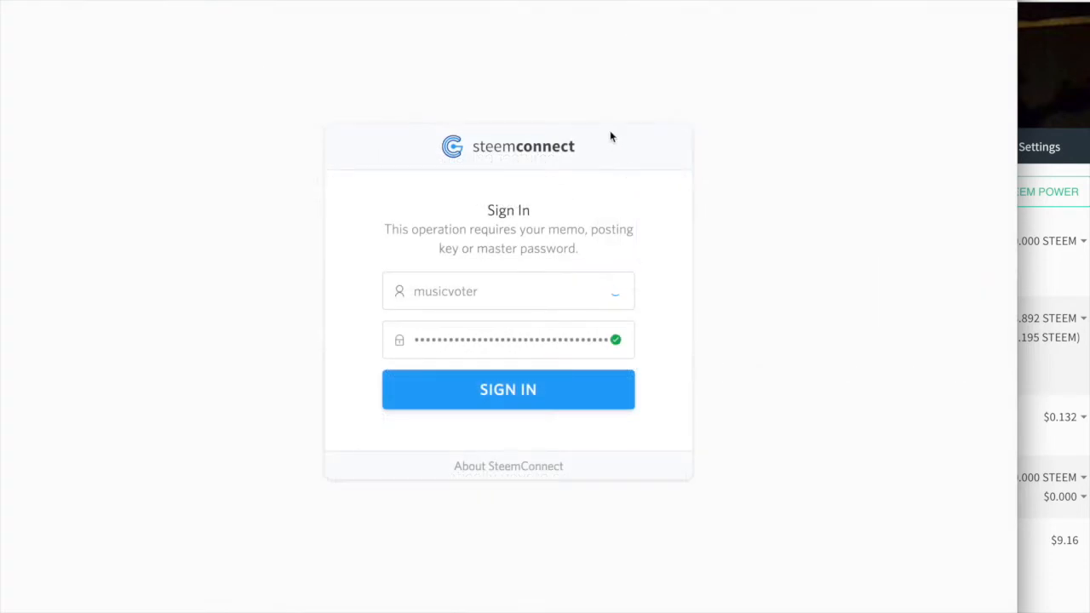
left_click(494, 292)
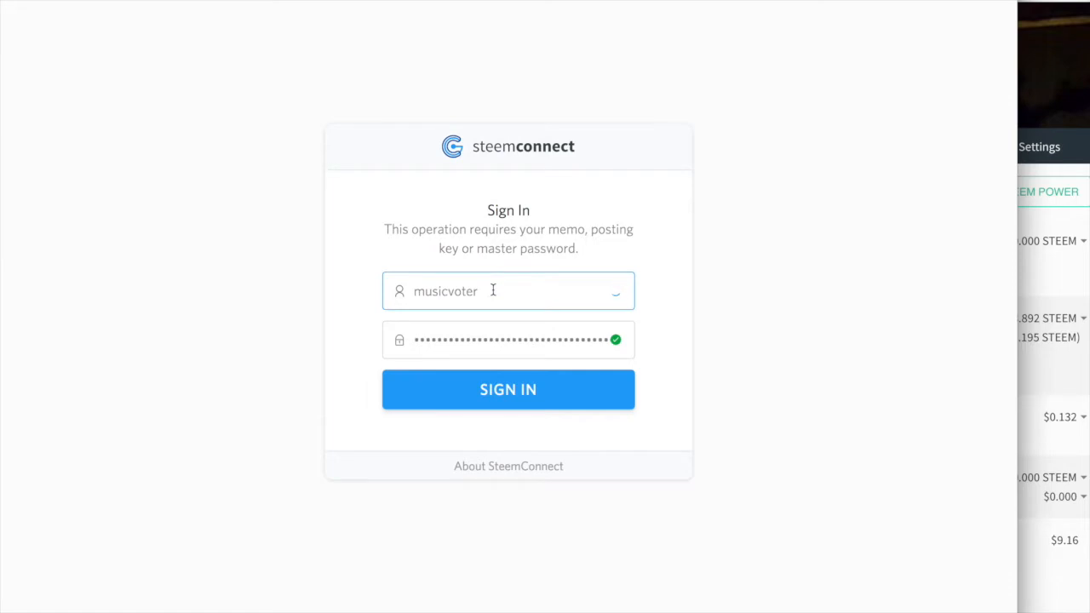
left_click(485, 338)
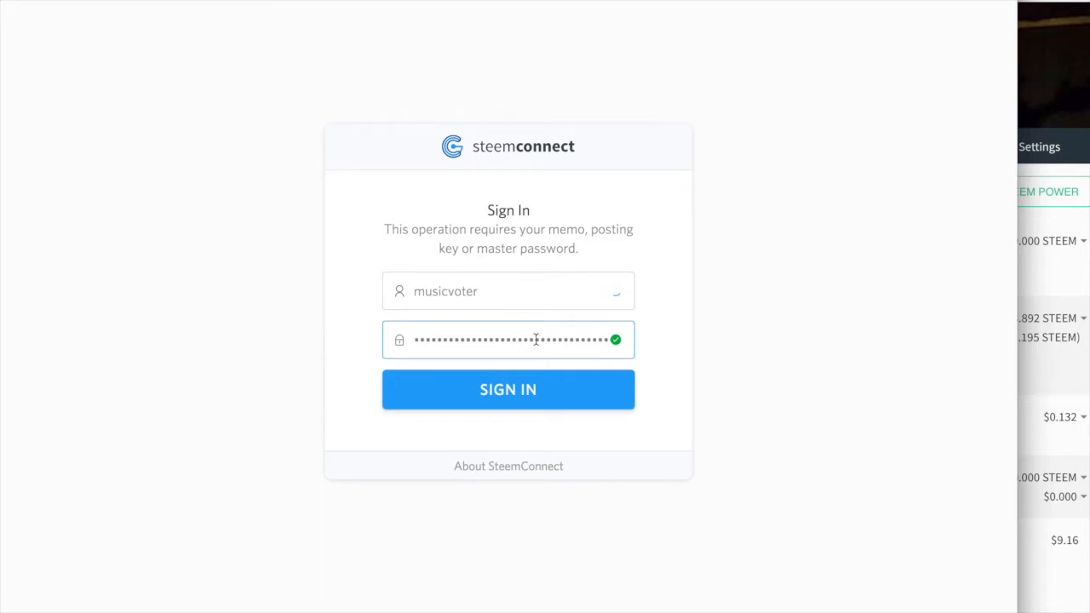
left_click(504, 399)
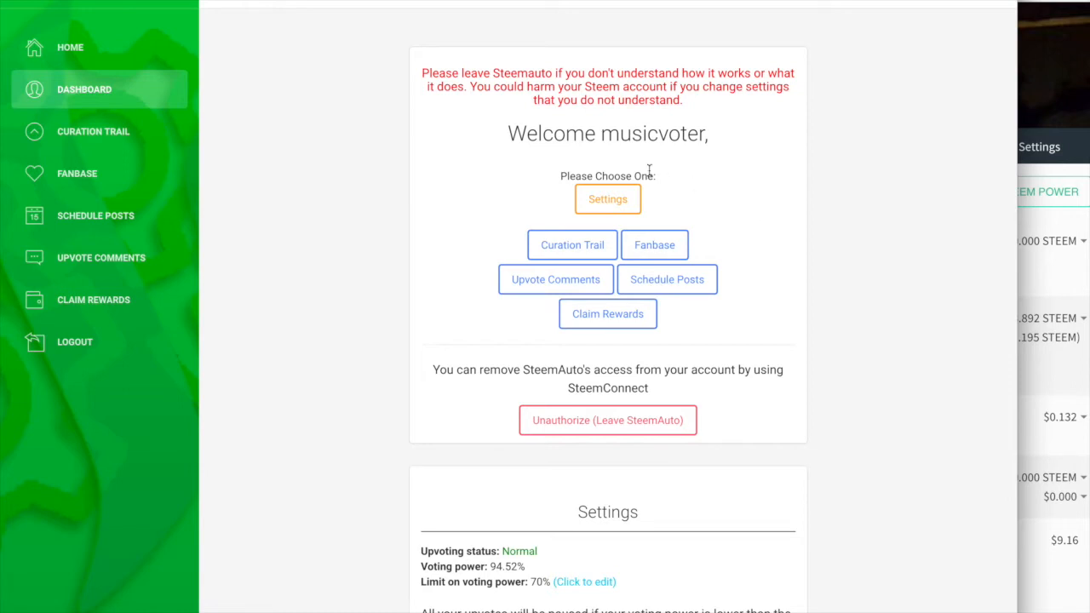
left_click(576, 249)
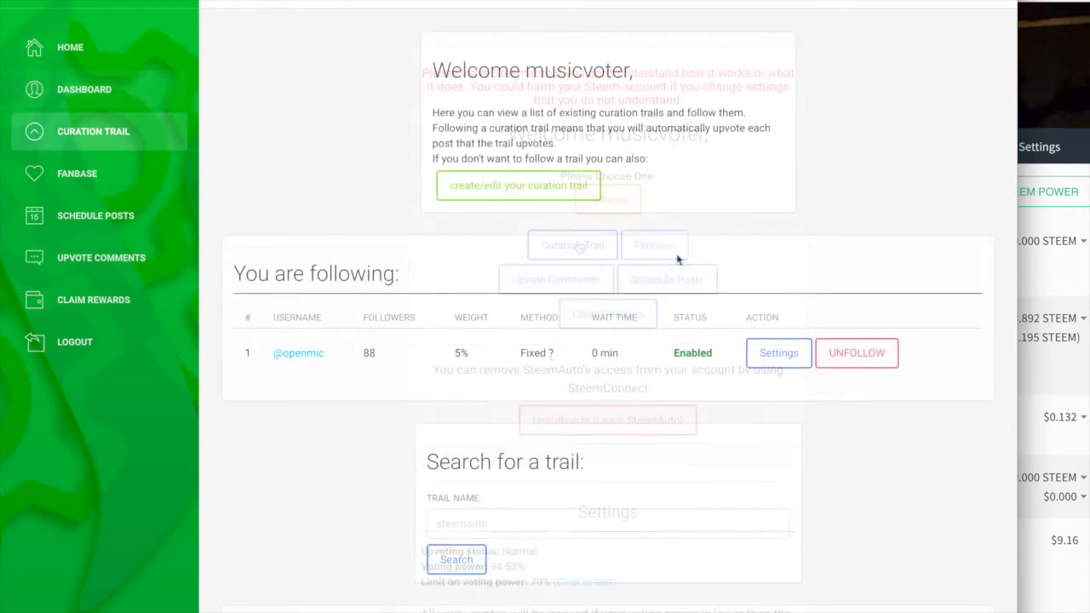
left_click(500, 521)
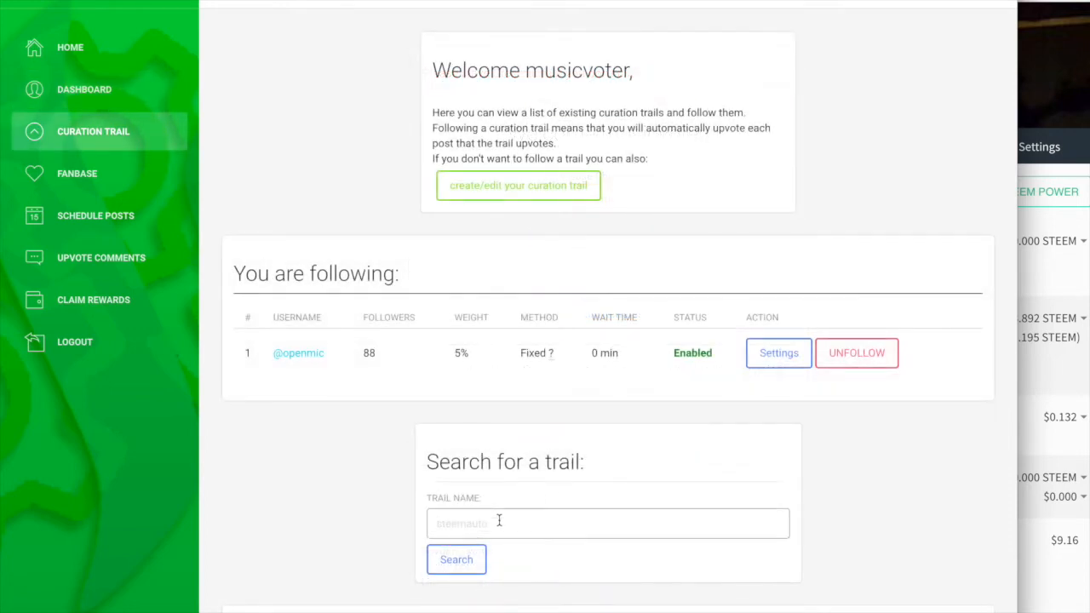
type("music")
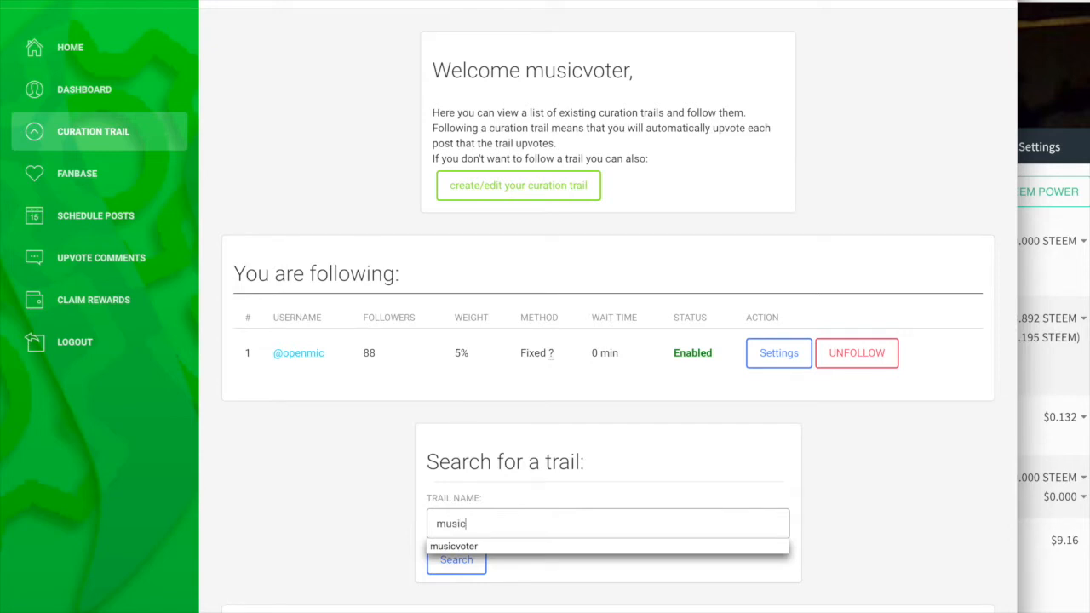
left_click(486, 546)
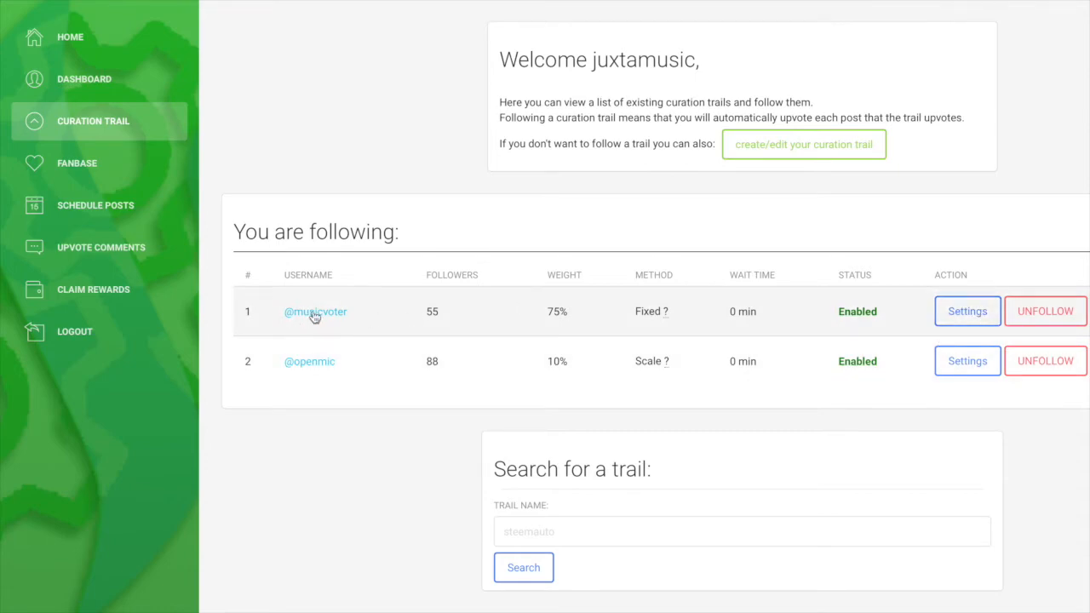
left_click(968, 311)
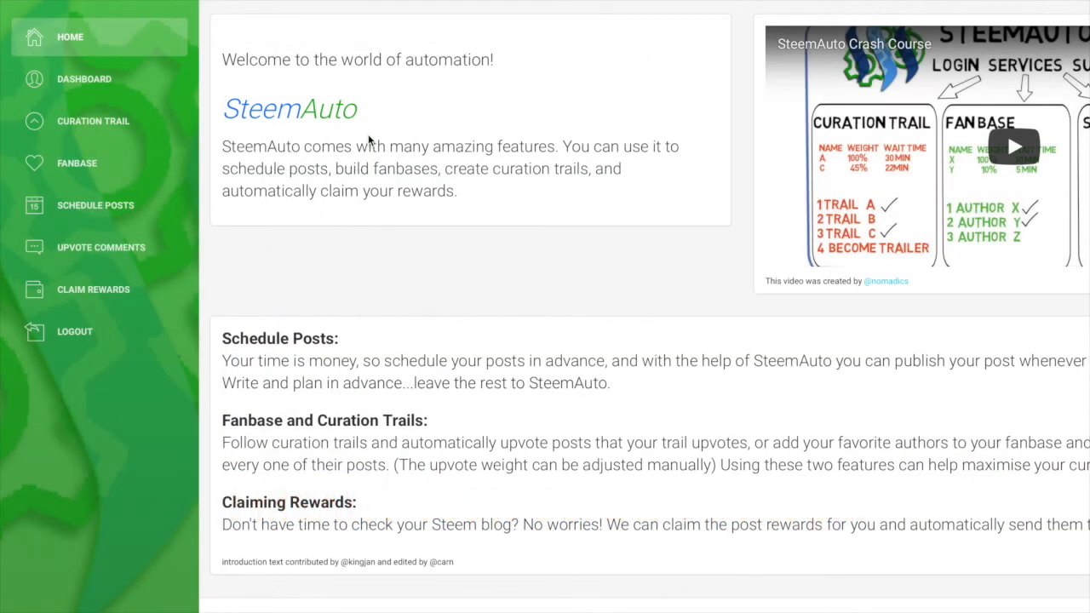
left_click(119, 165)
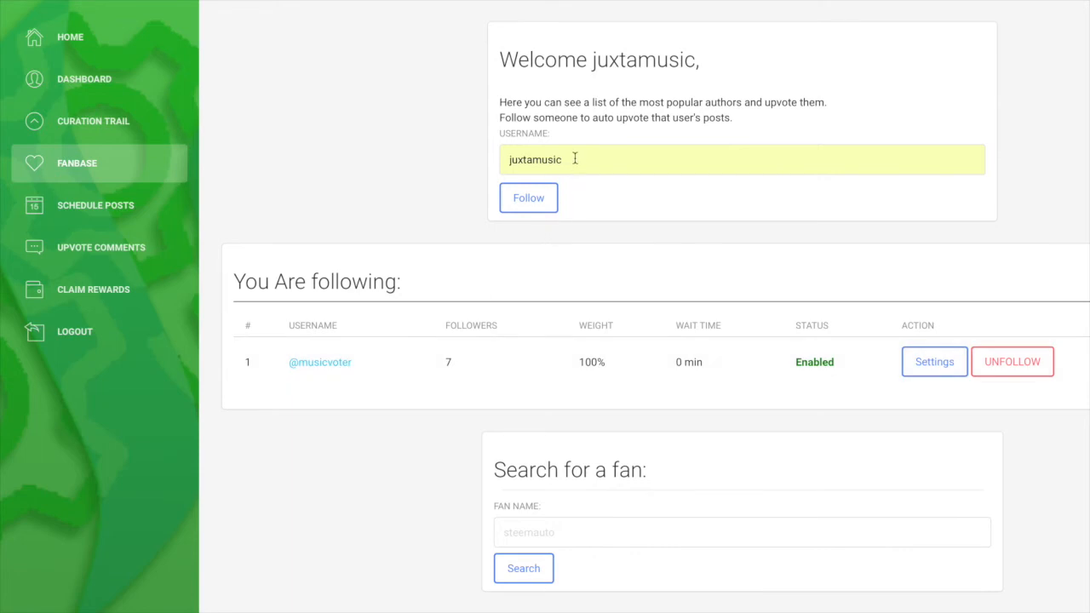
left_click_drag(562, 159, 432, 157)
type("musicvote")
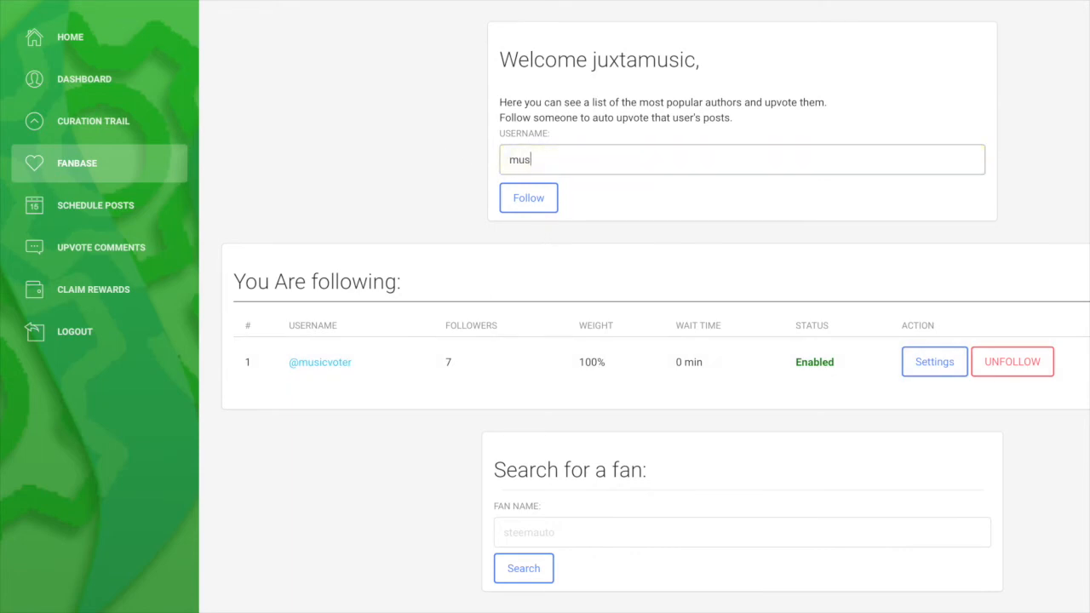
key("BackSpace")
key("BackSpace")
key("BackSpace")
key("BackSpace")
key("BackSpace")
type("cvoter")
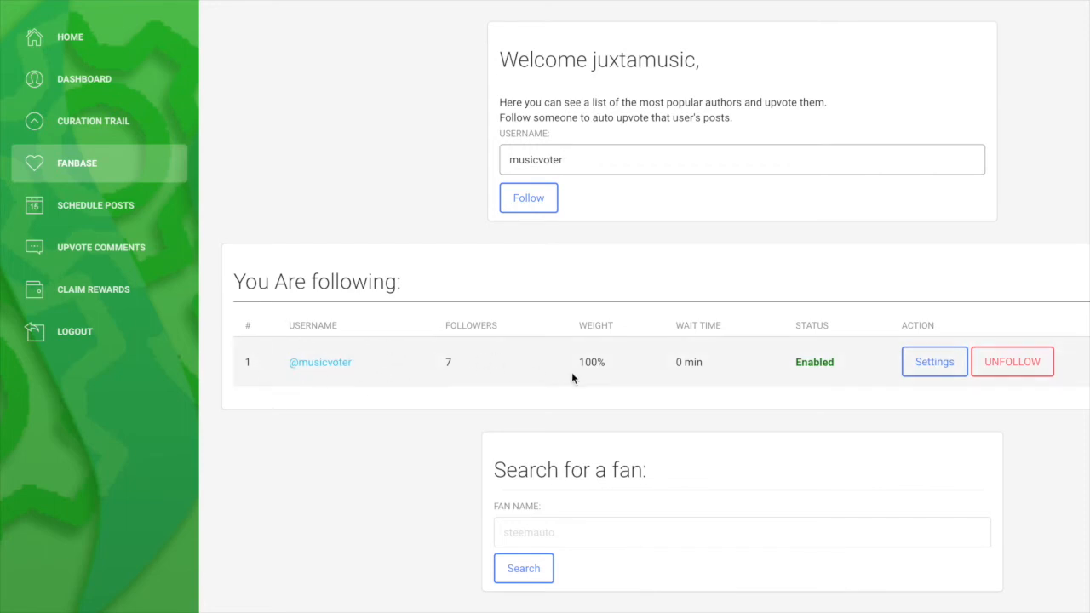
left_click(935, 362)
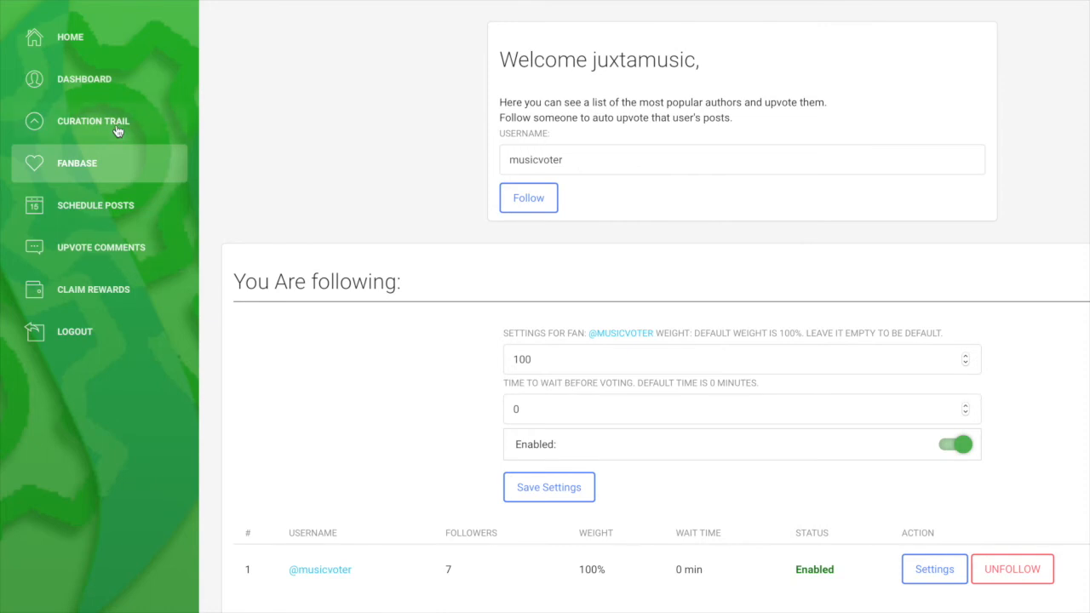
Enable automatic claiming of rewards in SteemAuto.
left_click(93, 291)
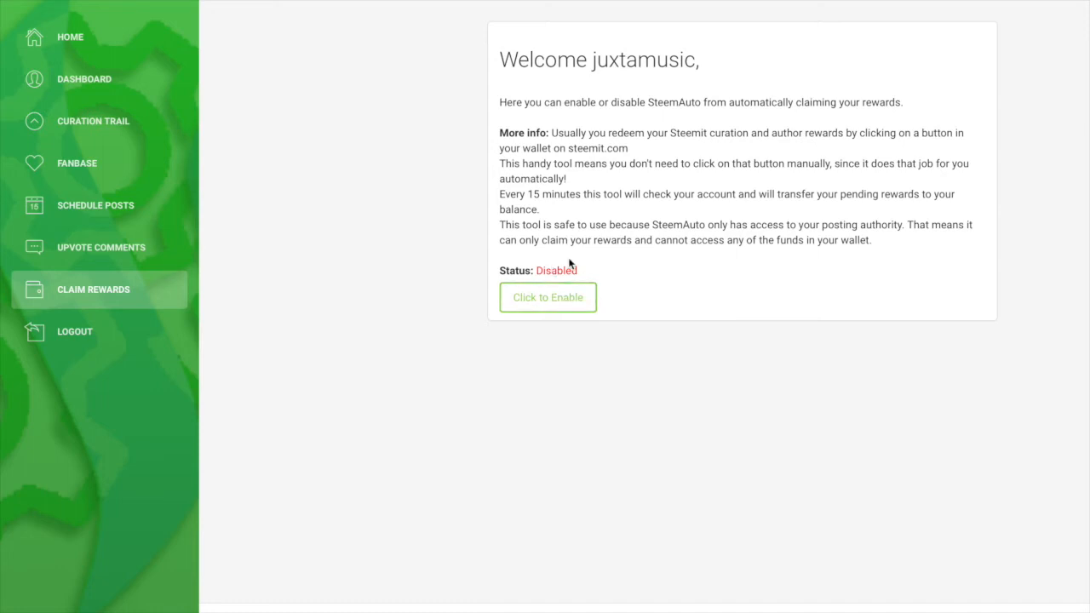
left_click(546, 300)
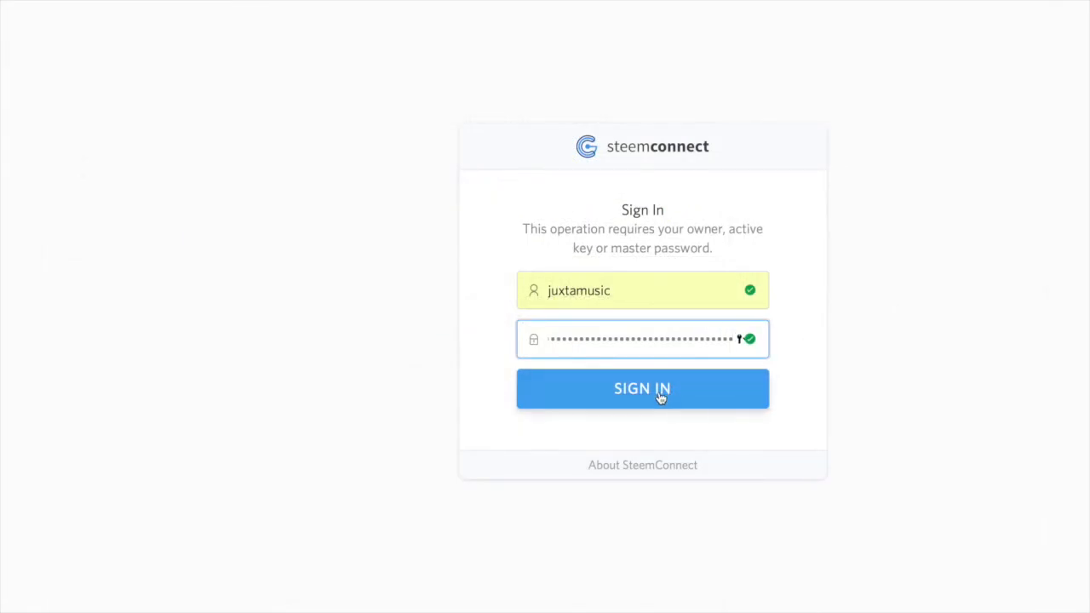
Sign in to SteemConnect with the juxtamusic account and password, and fill in a delegation of 5 Steem Power to musicvoter.
left_click(660, 397)
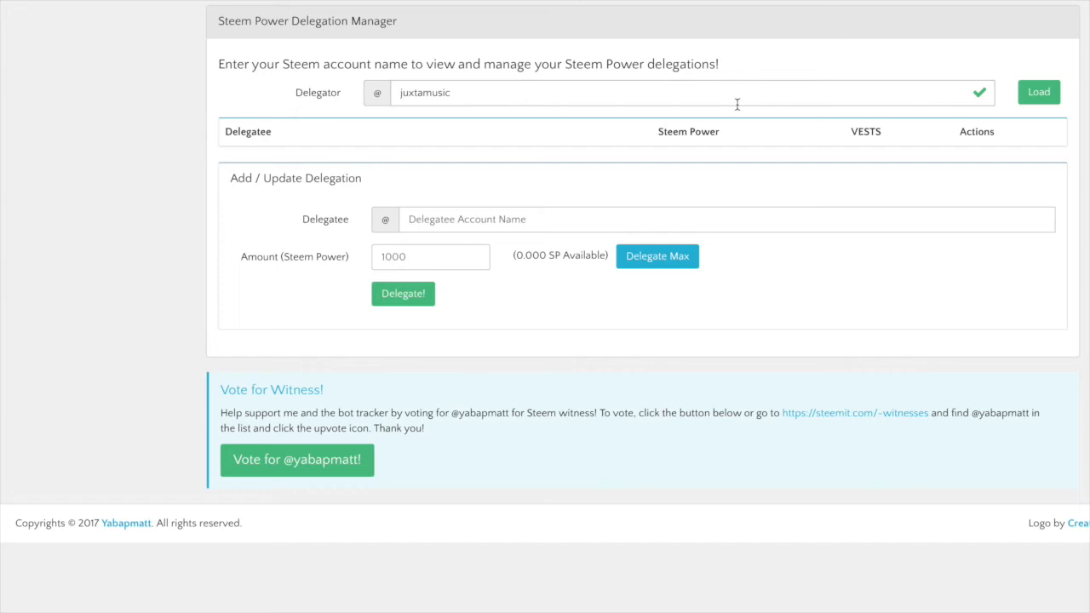
left_click(452, 214)
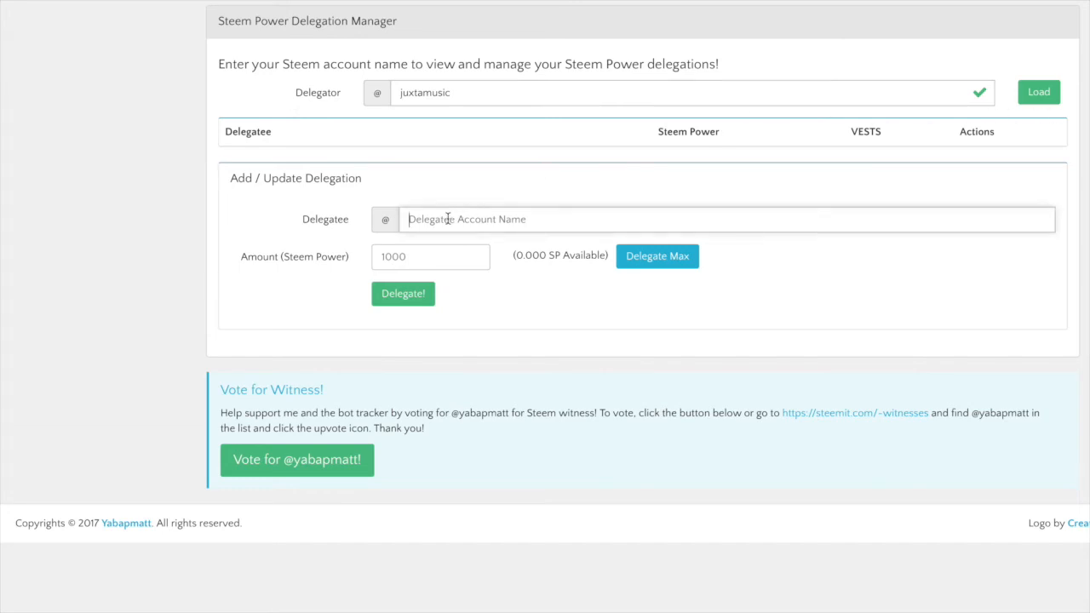
type("musicvoter")
left_click(422, 256)
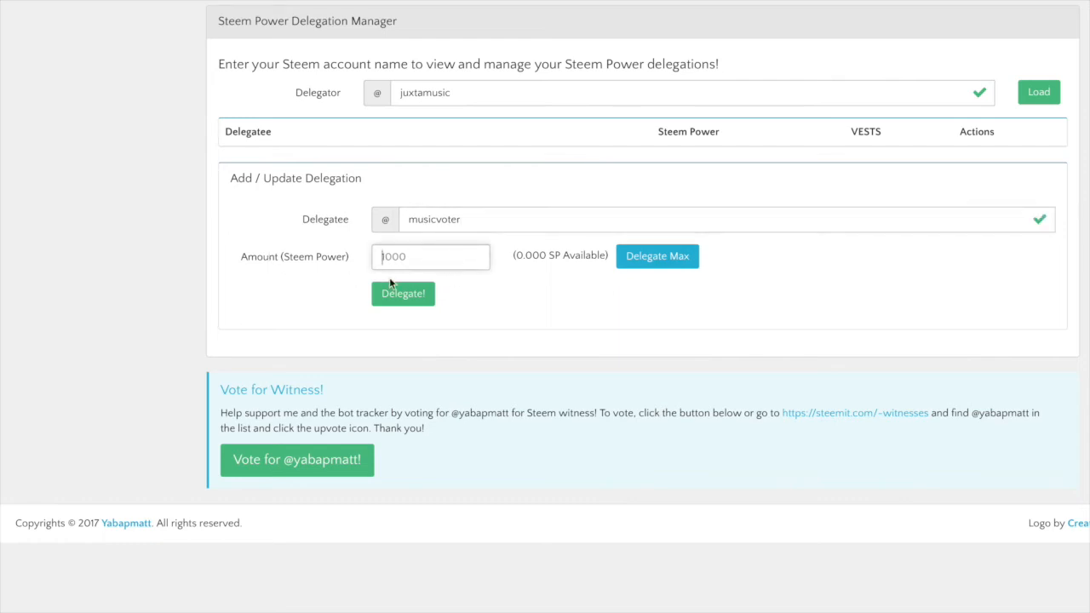
type("5")
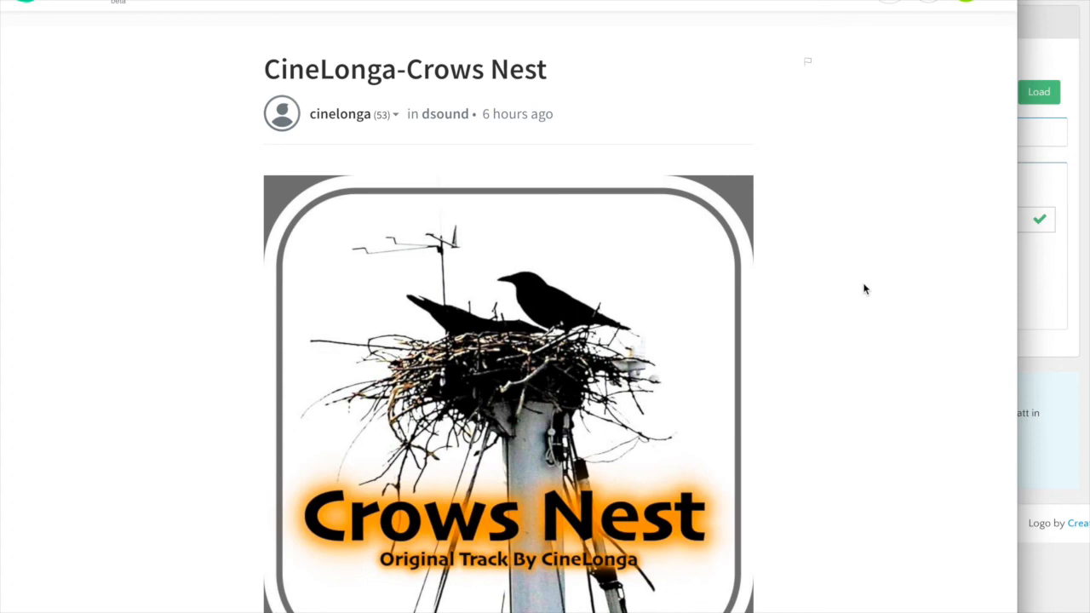
scroll(864, 290, "down", 6)
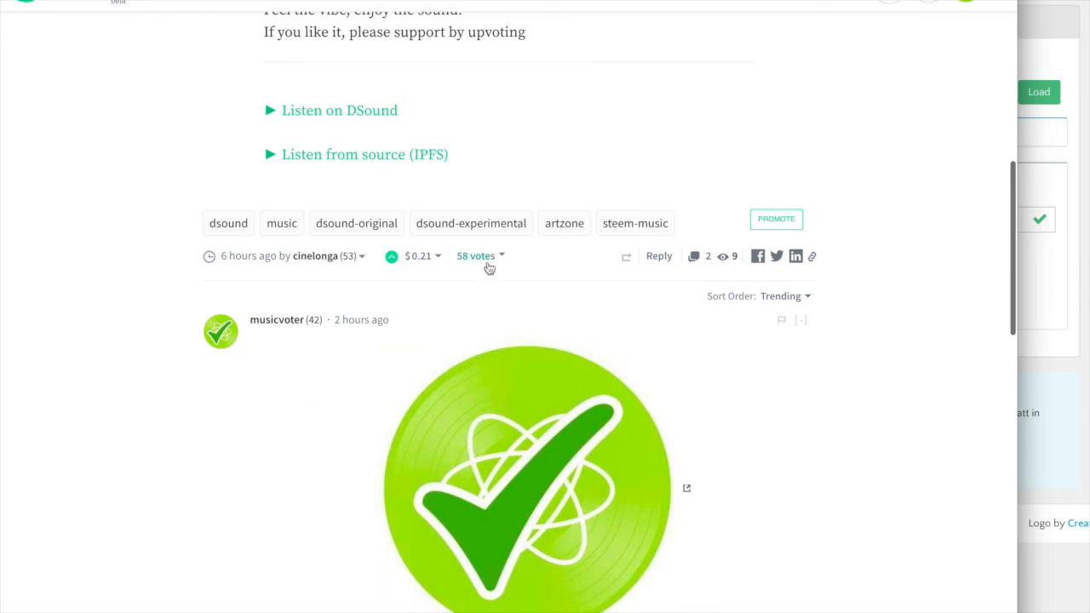
left_click(489, 261)
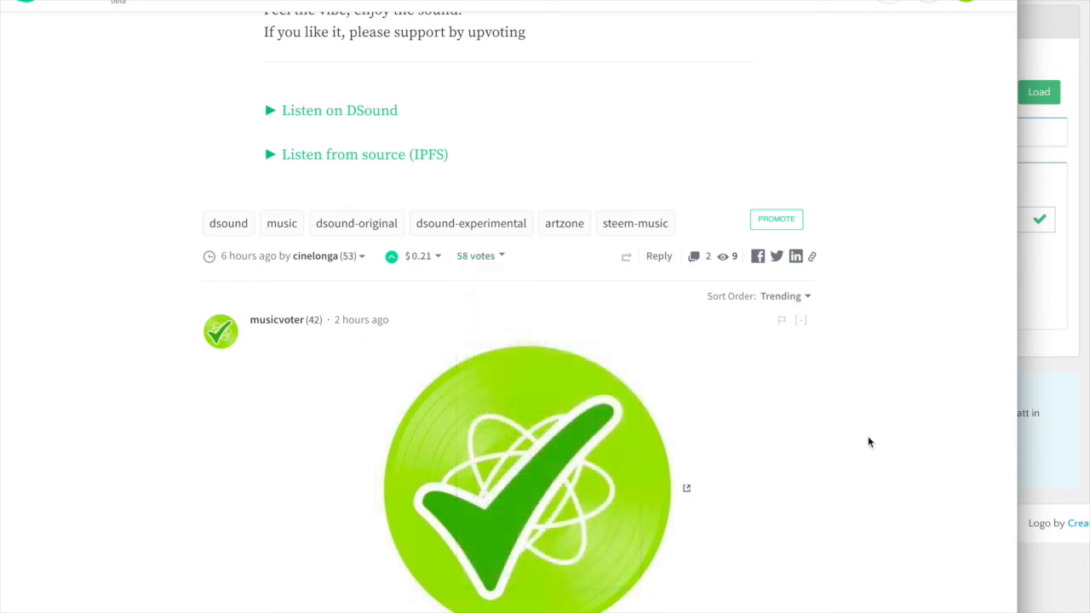
scroll(862, 447, "down", 1)
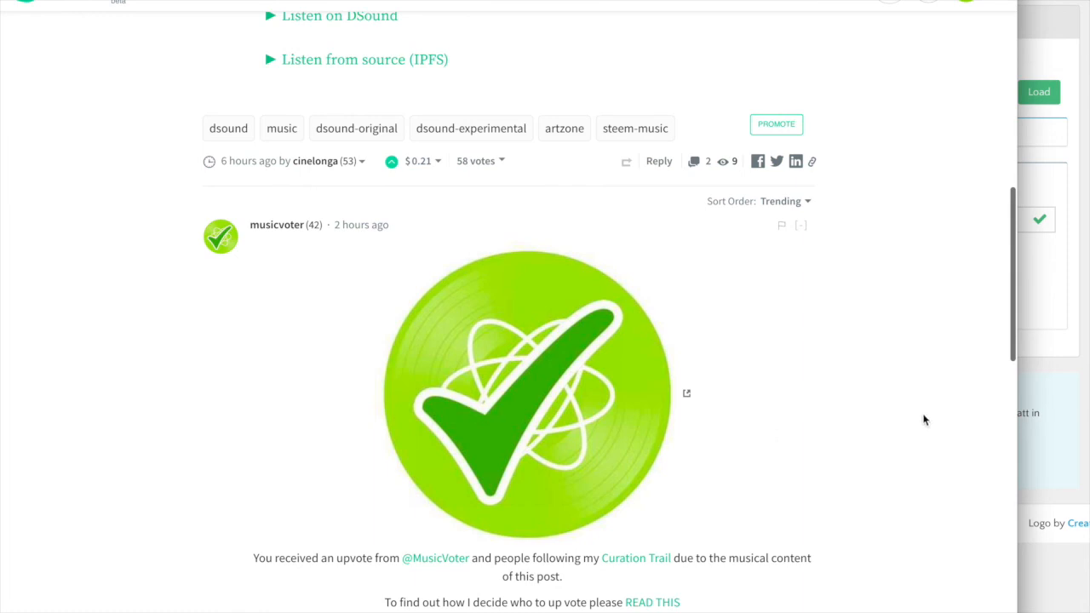
scroll(925, 419, "down", 1)
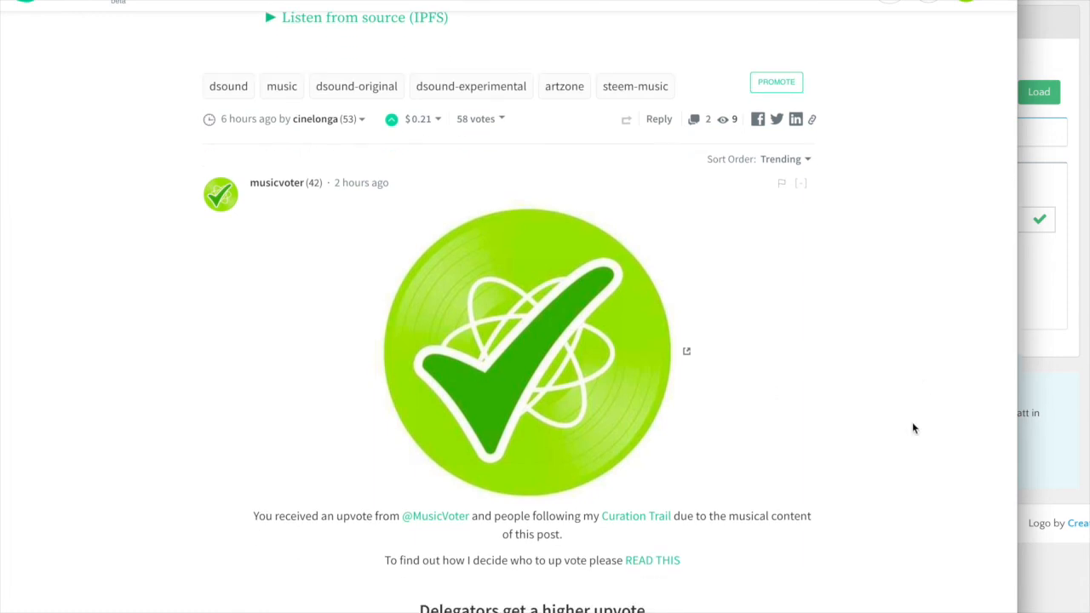
scroll(913, 425, "down", 4)
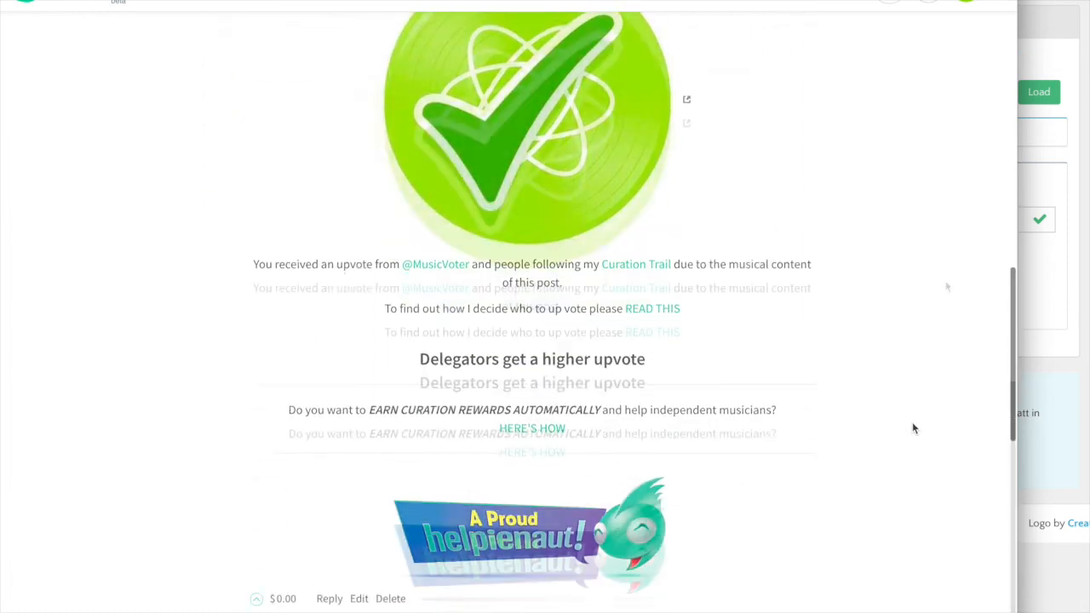